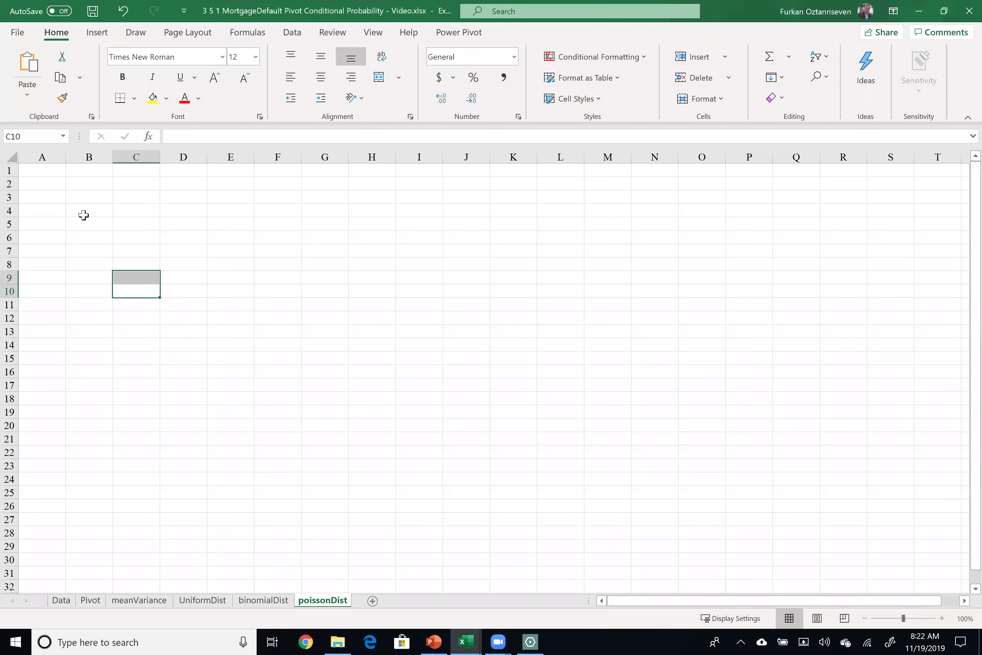
Enter the bold label 'Average # patient arrivals per hr' in A1 and the value 5 in A2
left_click(51, 183)
left_click(51, 170)
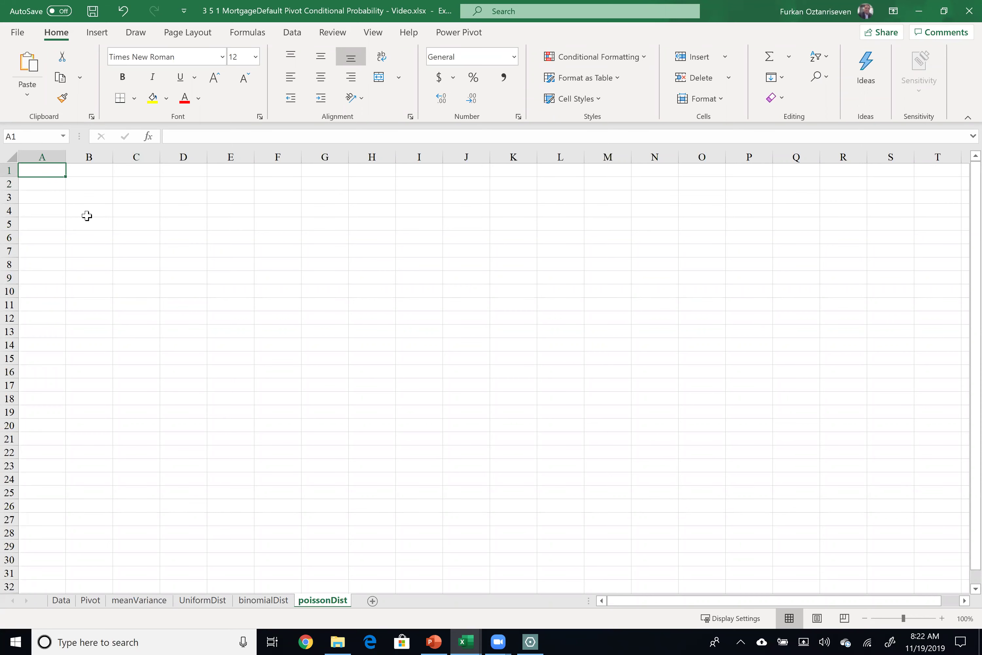
type("Aver")
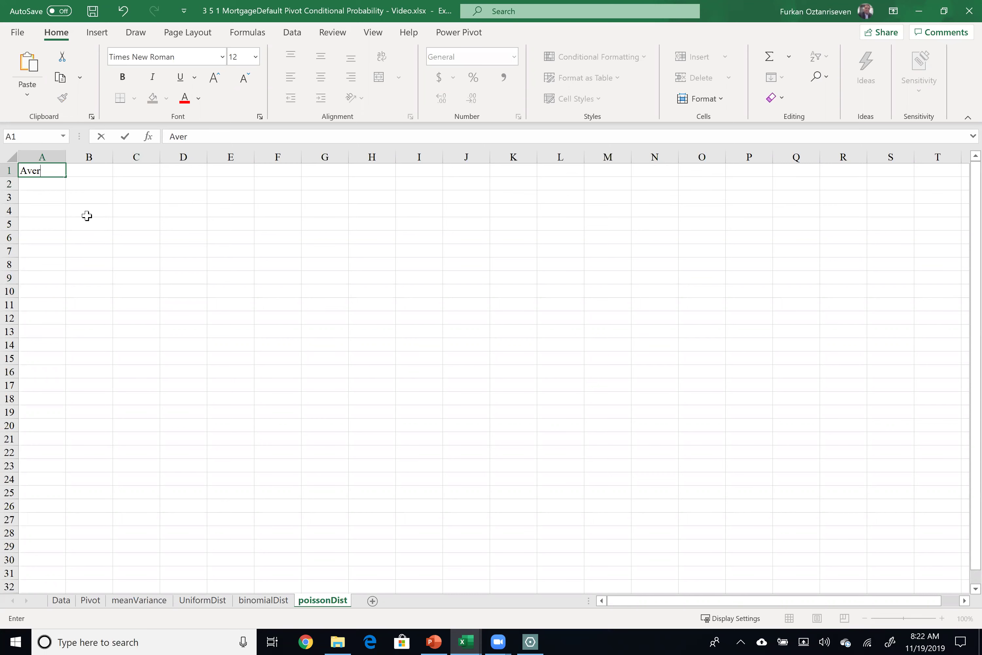
type("age # patient arrivals")
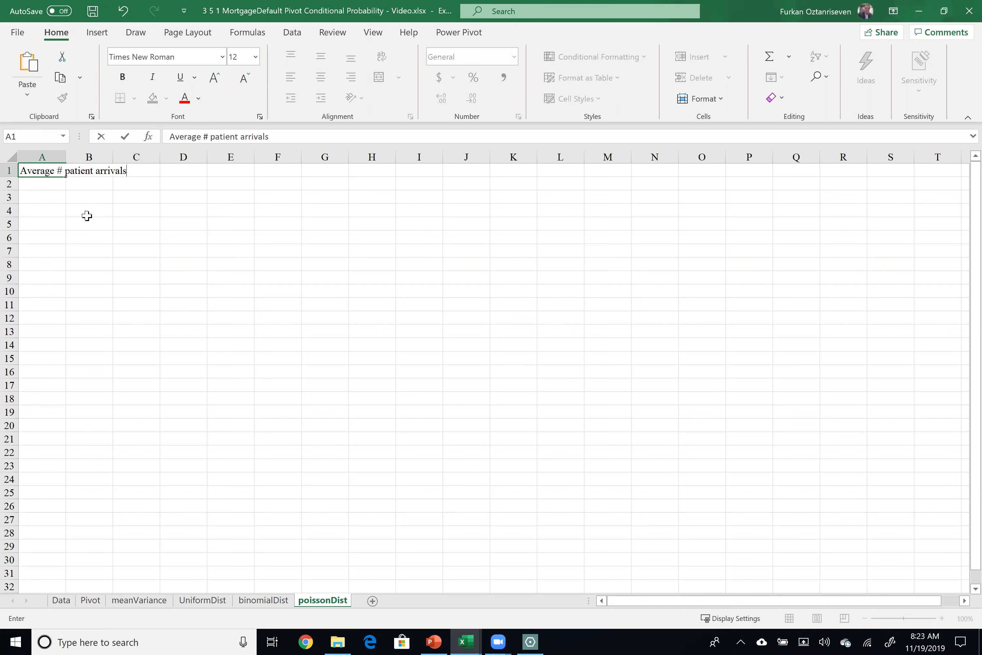
type(" per her")
key("Return")
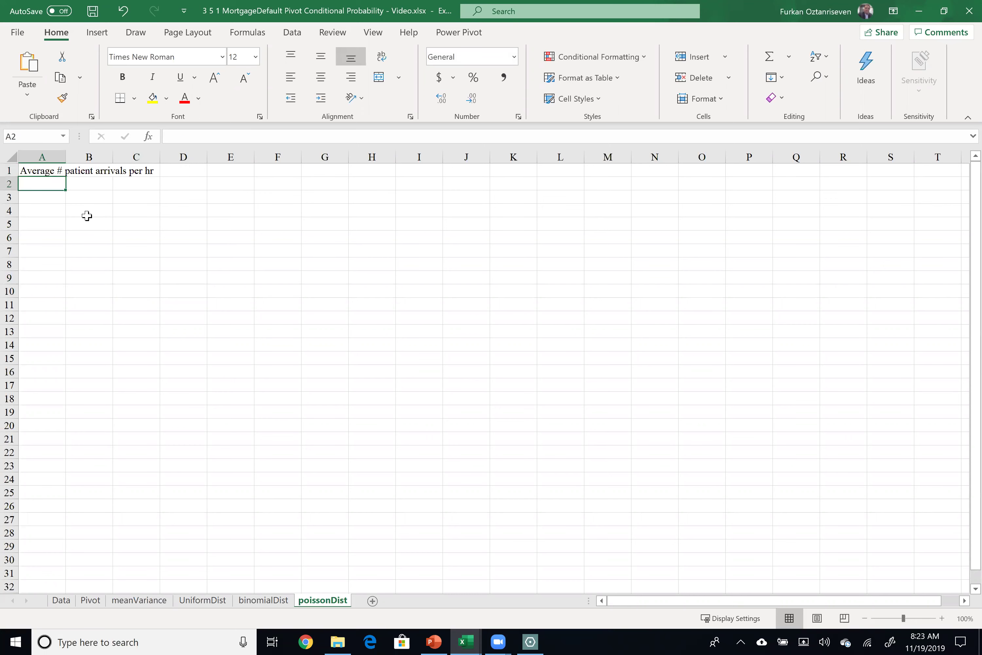
type("5")
key("Return")
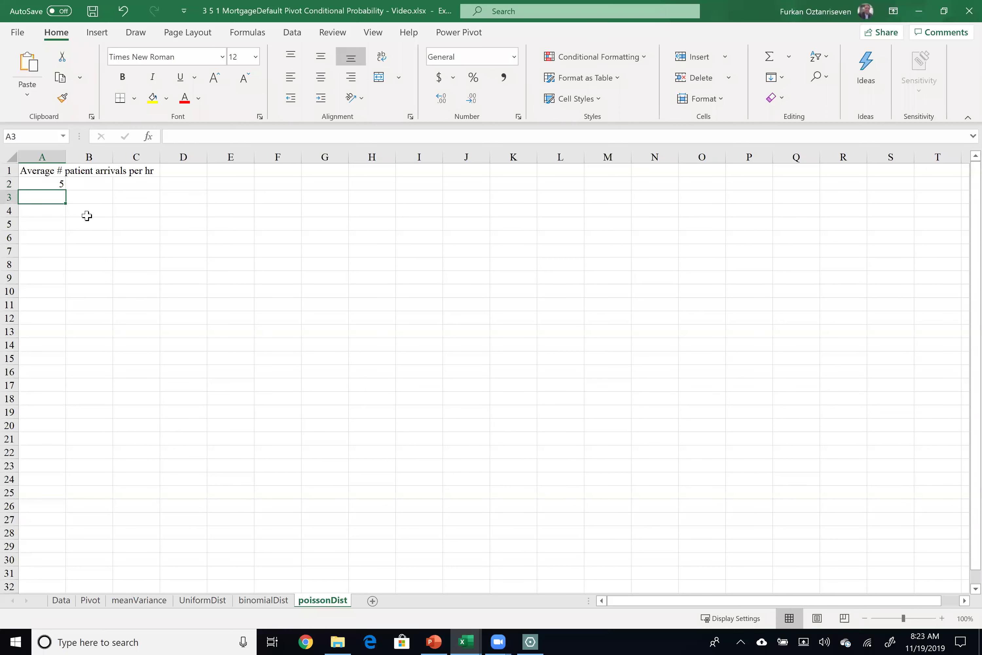
left_click(41, 170)
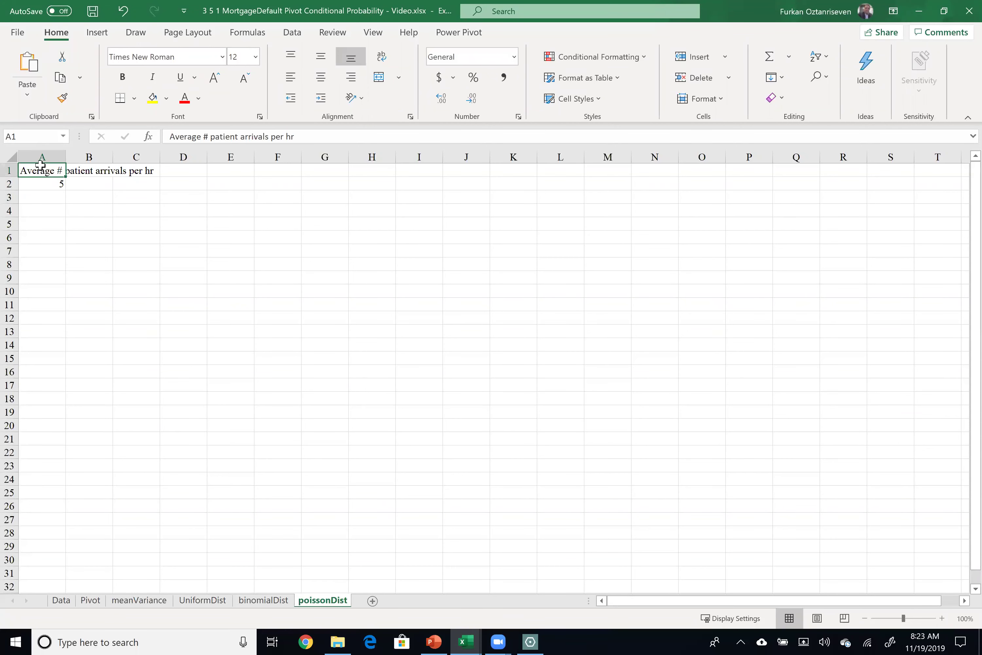
key("ctrl+b")
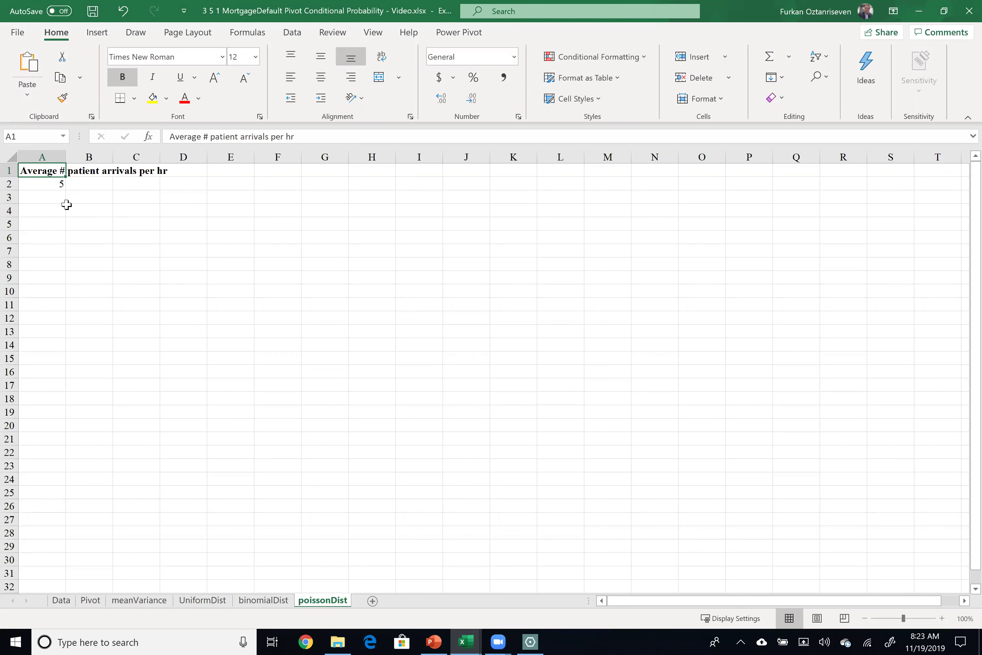
Type the table headers '# arrivals' in A4 and 'pr' in B4
left_click(53, 209)
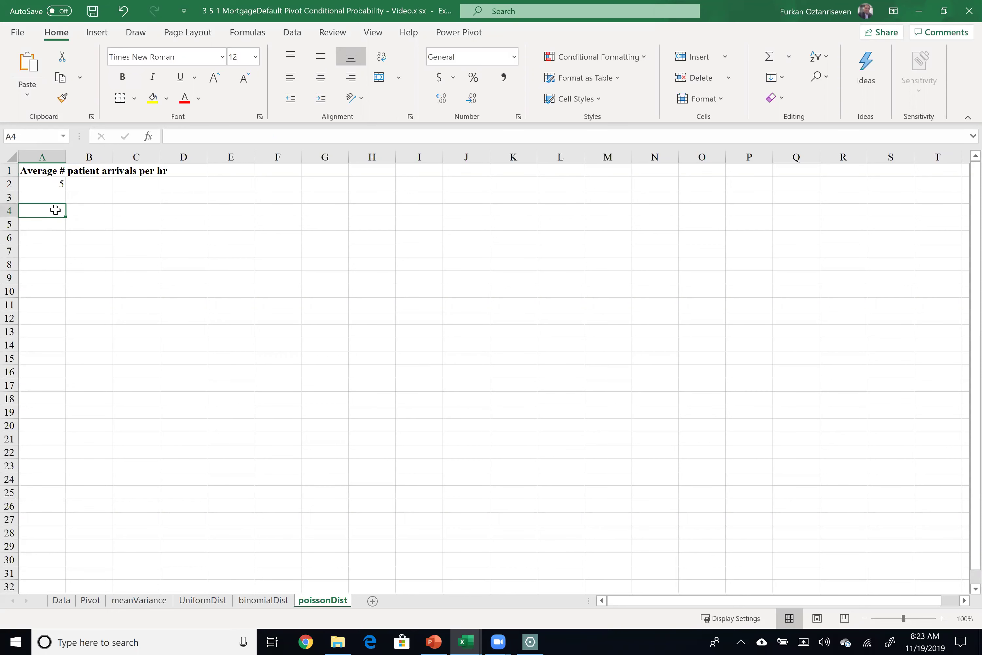
type("#")
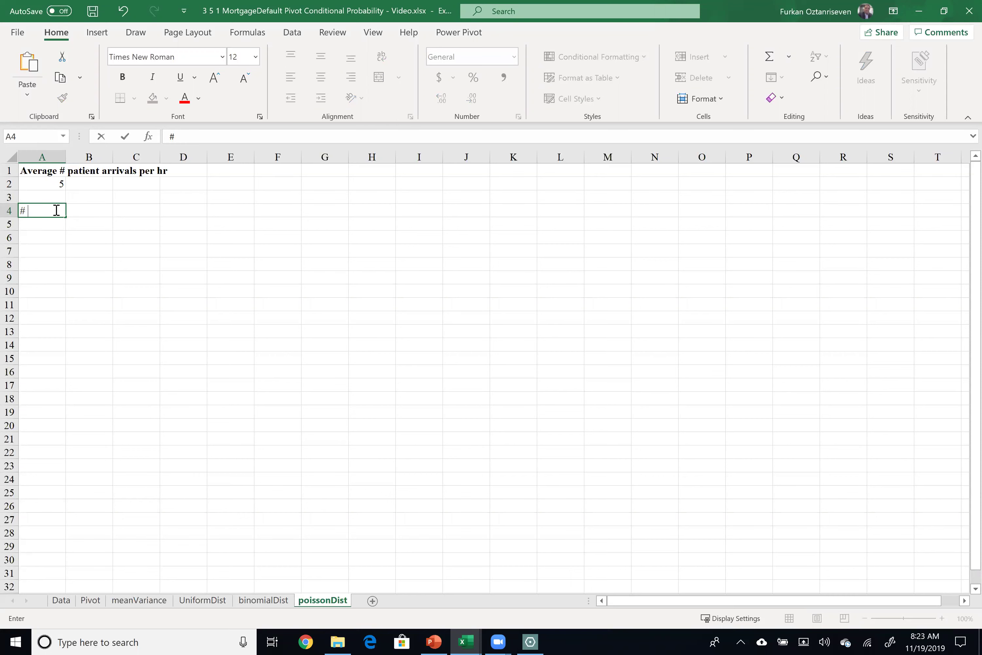
type(" arriav")
key("BackSpace")
key("BackSpace")
type("vals")
key("Tab")
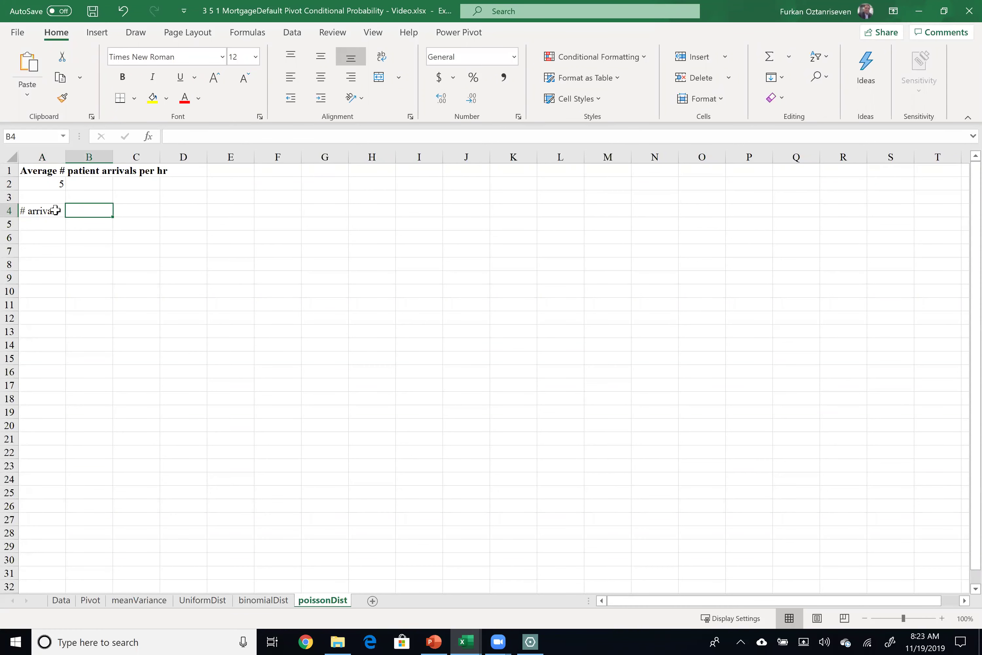
type("pr")
key("Return")
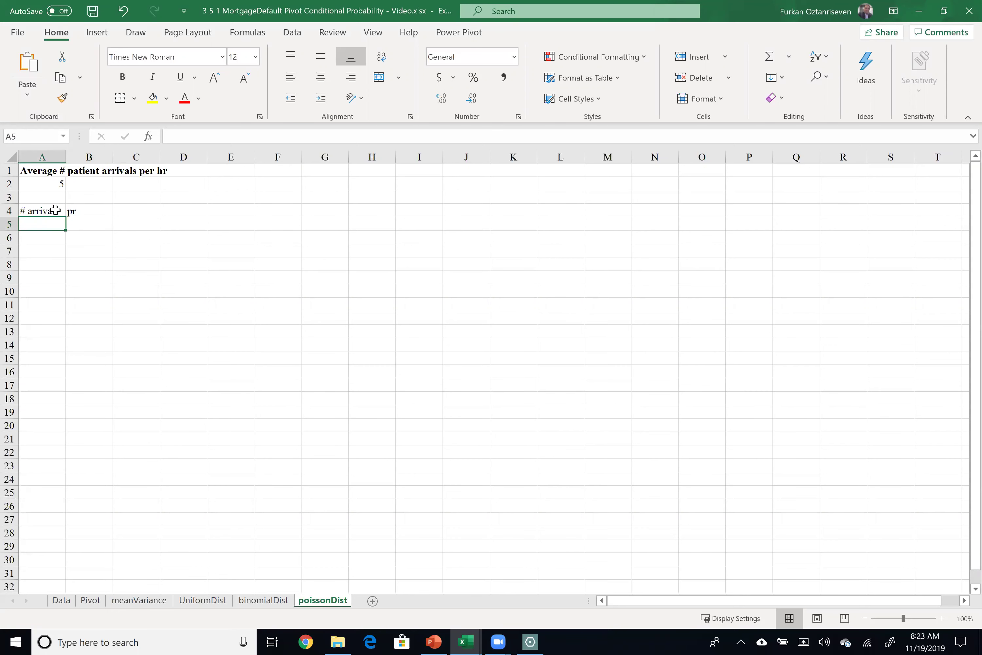
Fill arrival counts 0 through 20 down A5:A25 and bold the A4:B4 headers
type("0")
key("Return")
type("1")
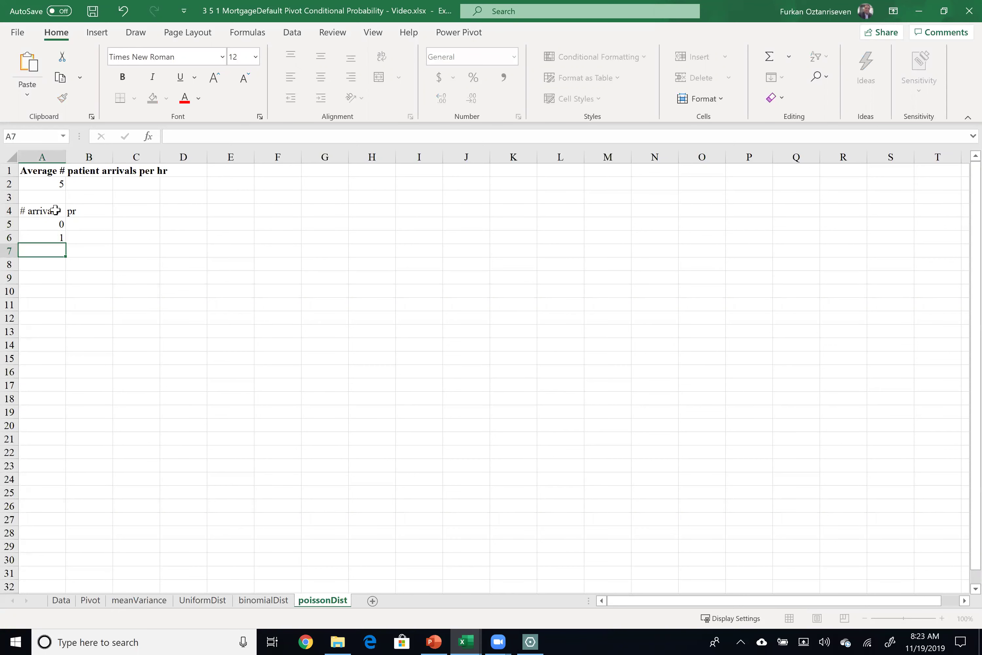
key("Return")
left_click_drag(35, 225, 54, 499)
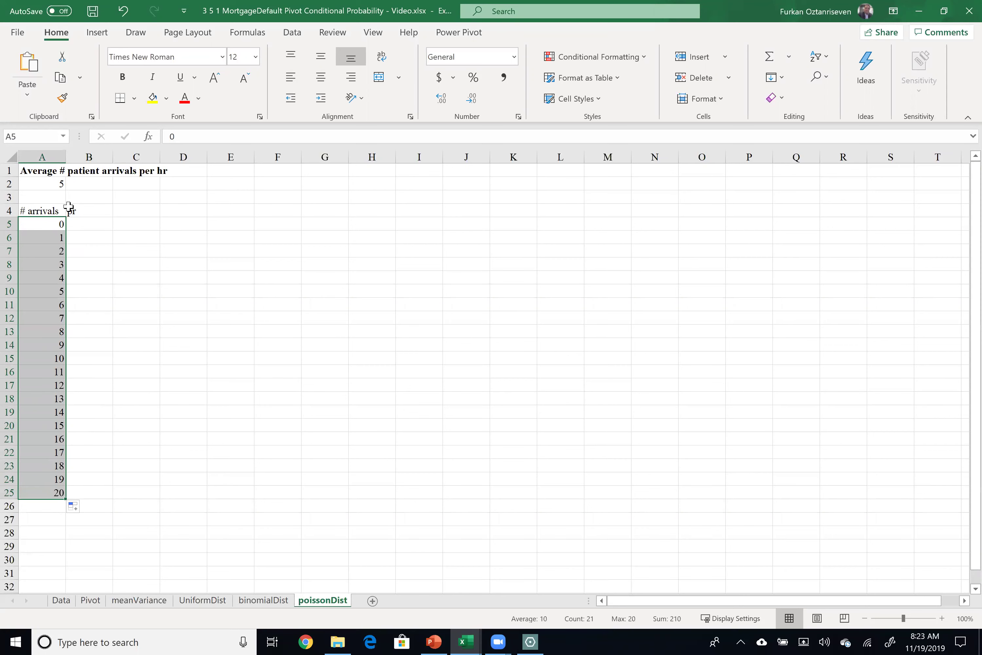
left_click_drag(59, 210, 82, 218)
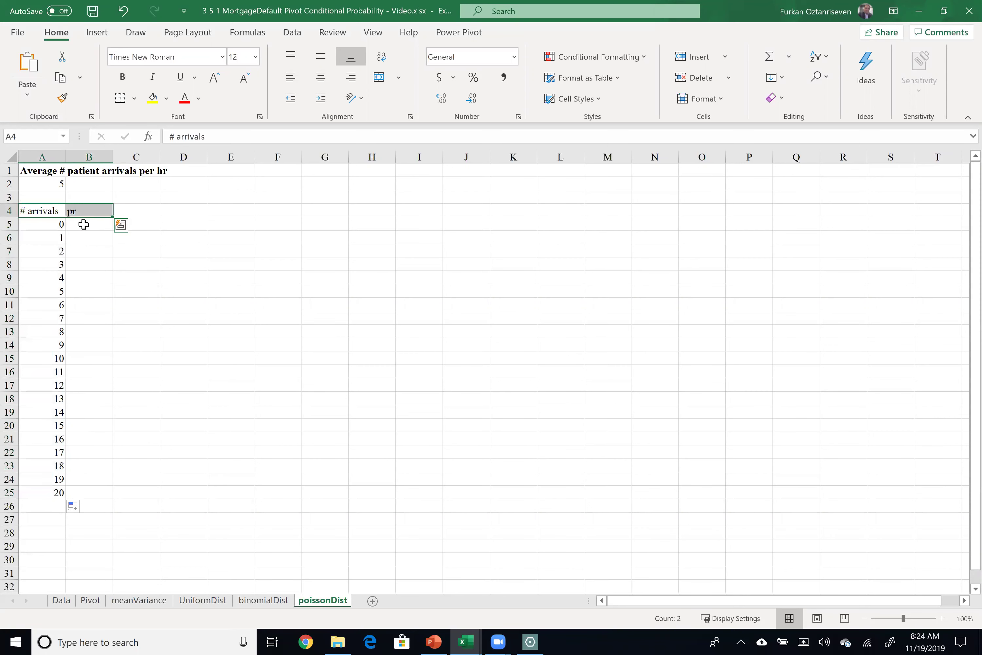
key("ctrl+b")
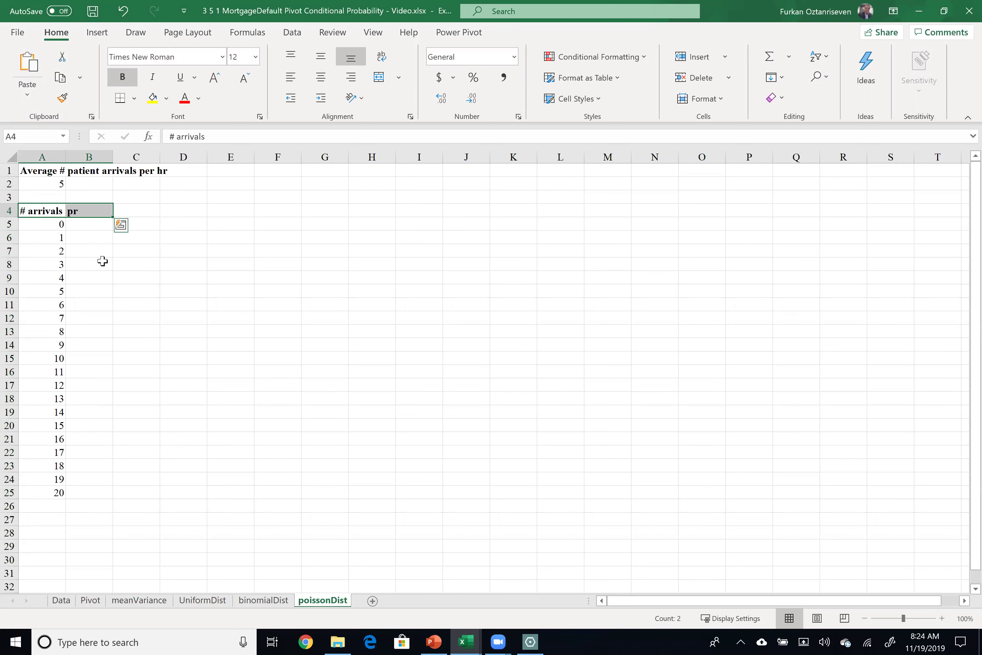
Enter =POISSON.DIST(A5,$A$2,FALSE) in B5 for the probability of 0 arrivals
left_click(90, 230)
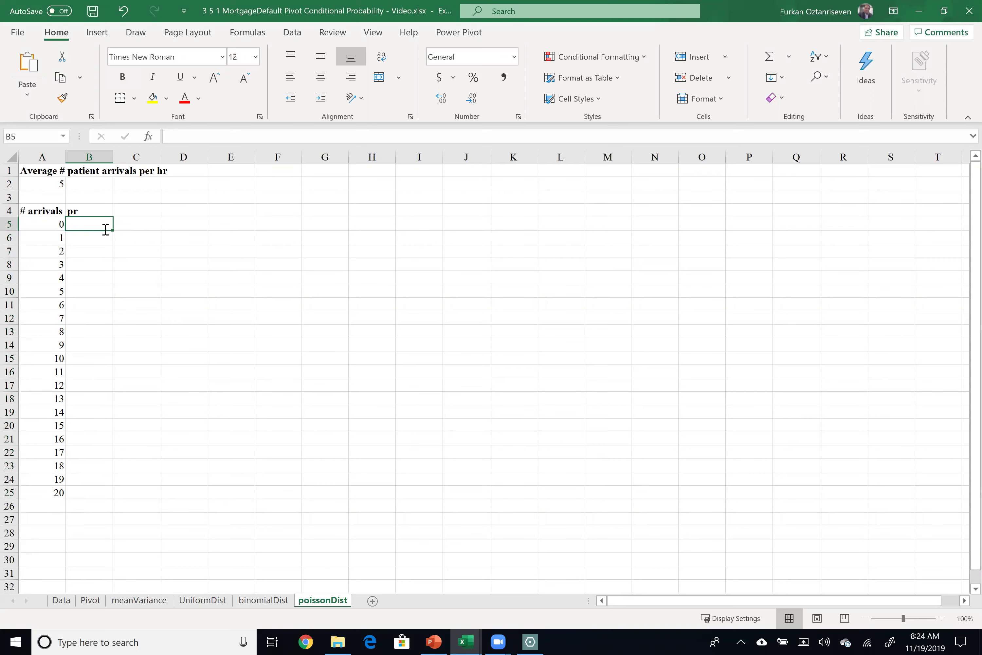
type("=po")
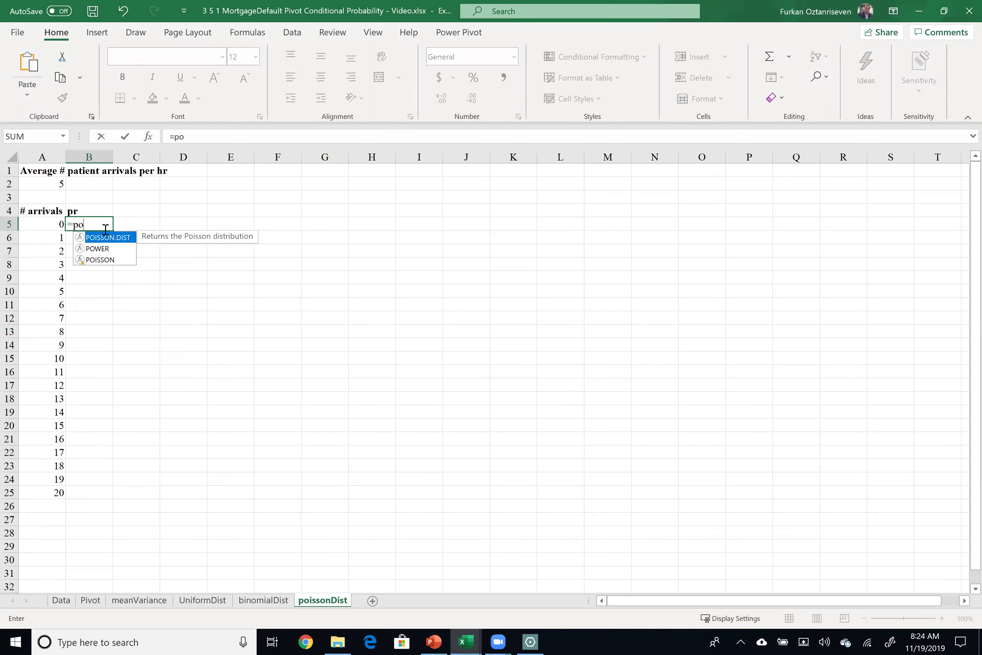
key("Tab")
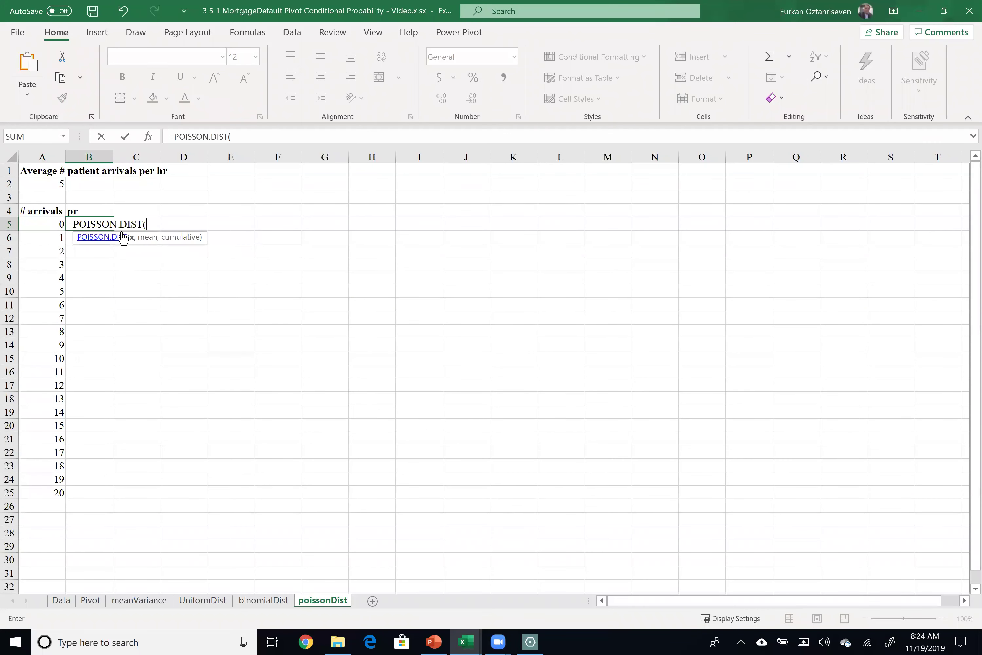
left_click(49, 226)
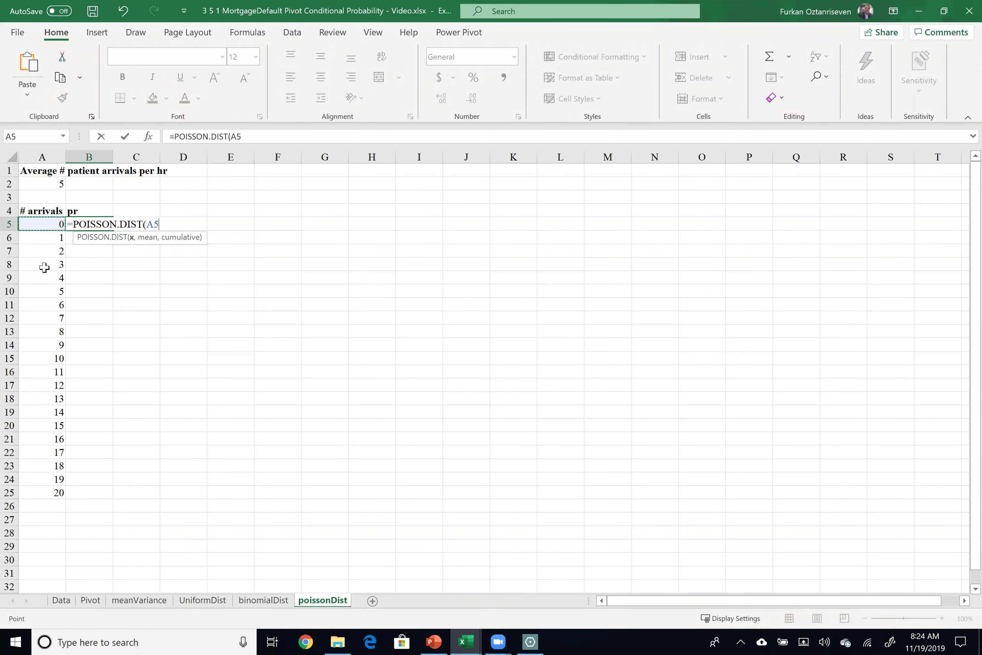
type(",")
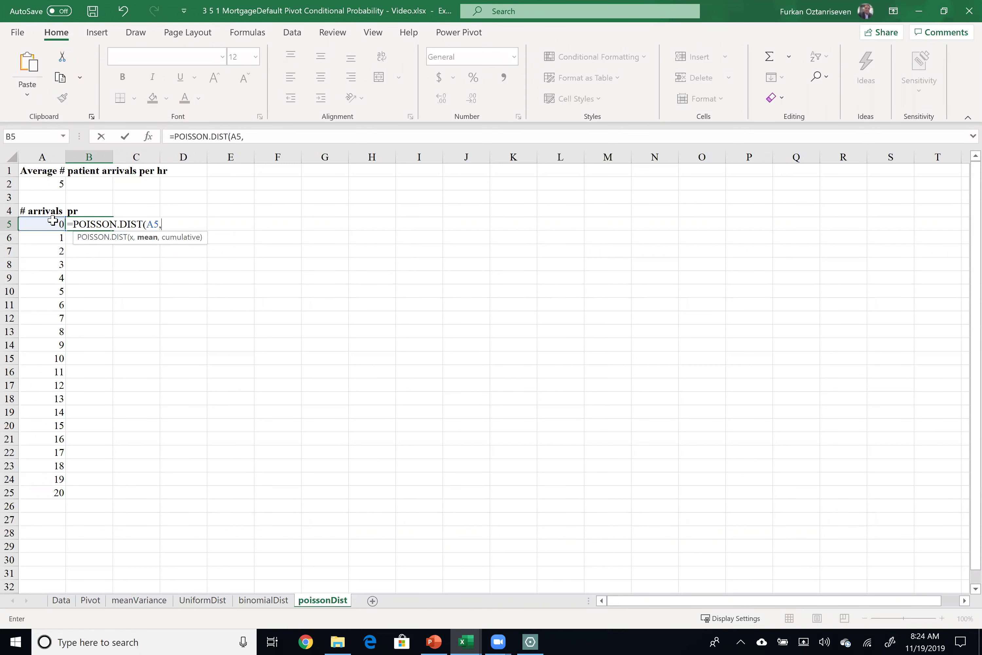
left_click(53, 184)
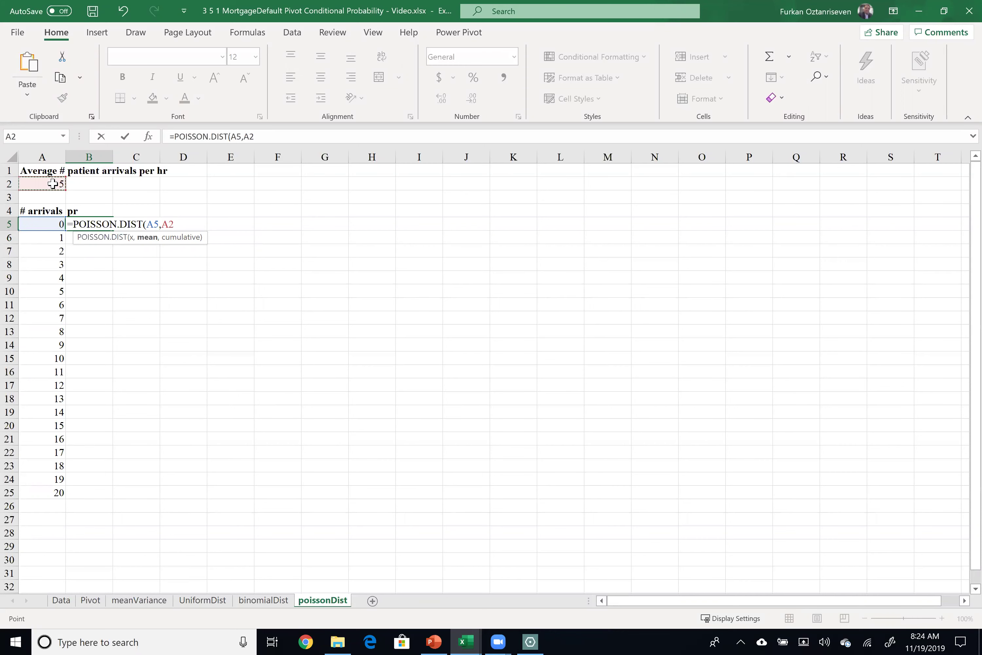
key("F4")
type(",")
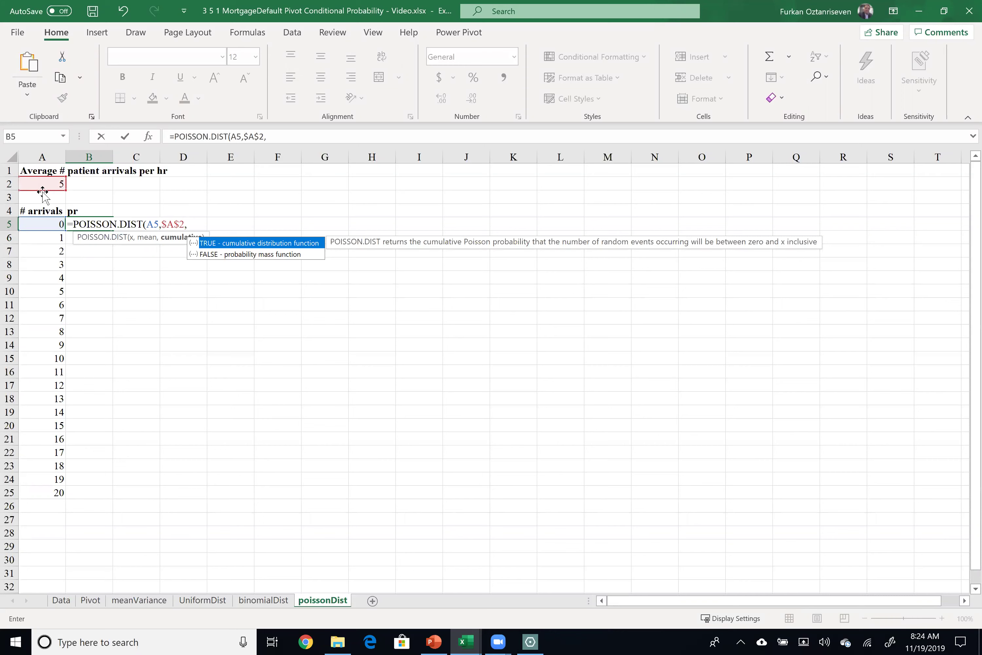
key("Down")
key("Tab")
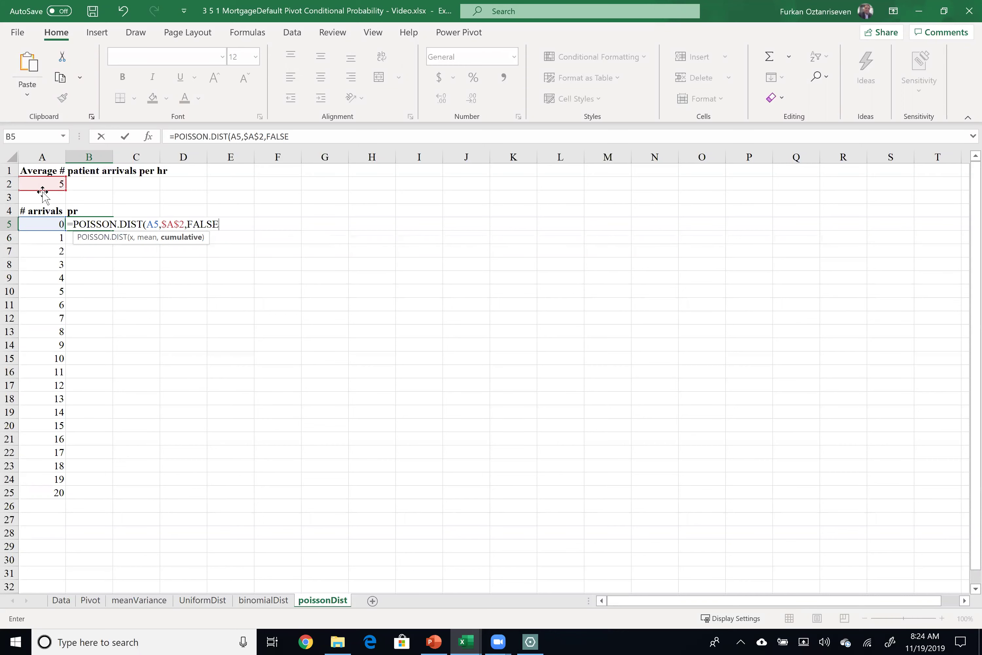
type(")")
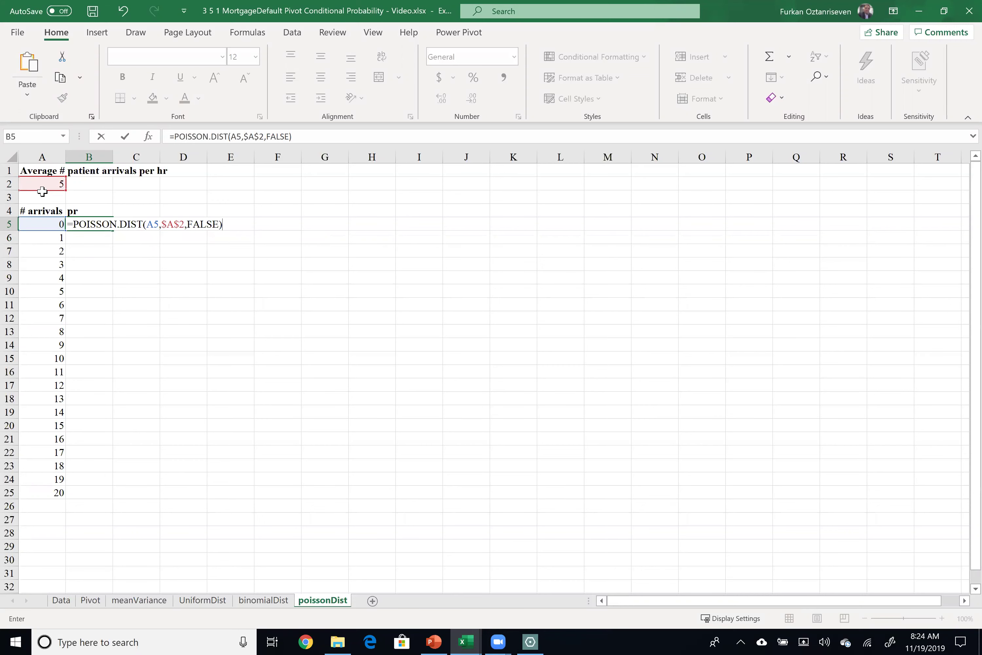
key("Return")
left_click(87, 220)
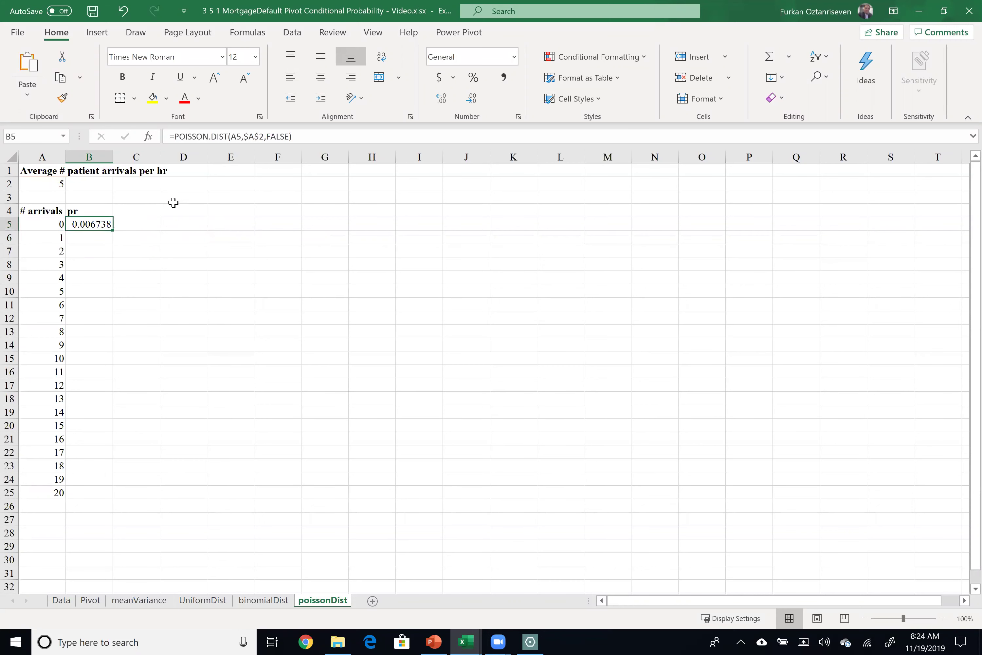
Format B5 as a percentage, fill it down to B25, and show one decimal place
left_click(473, 77)
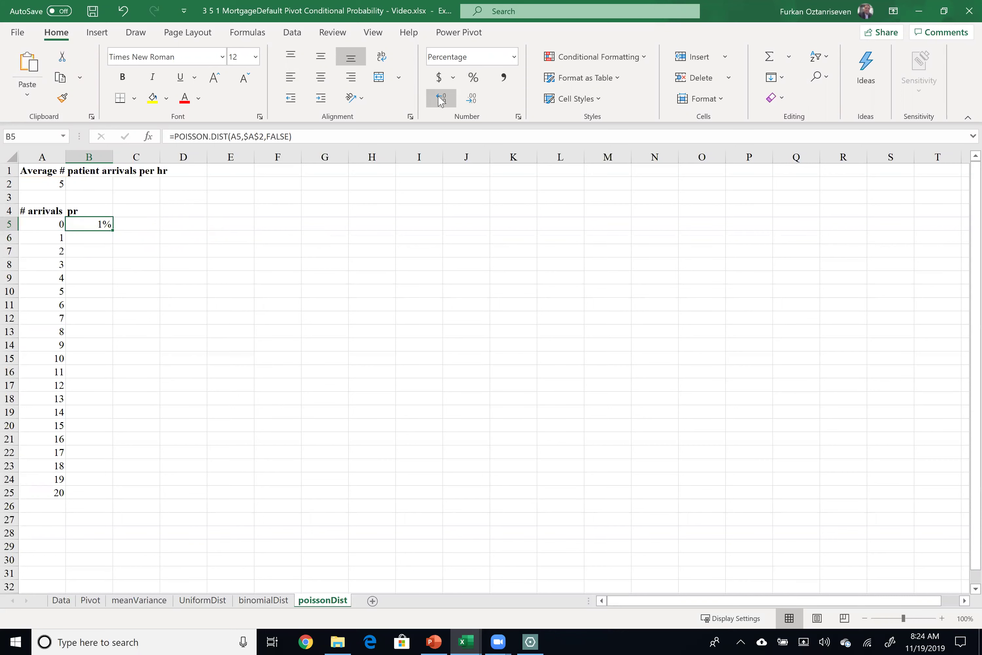
left_click(440, 98)
left_click_drag(112, 231, 82, 498)
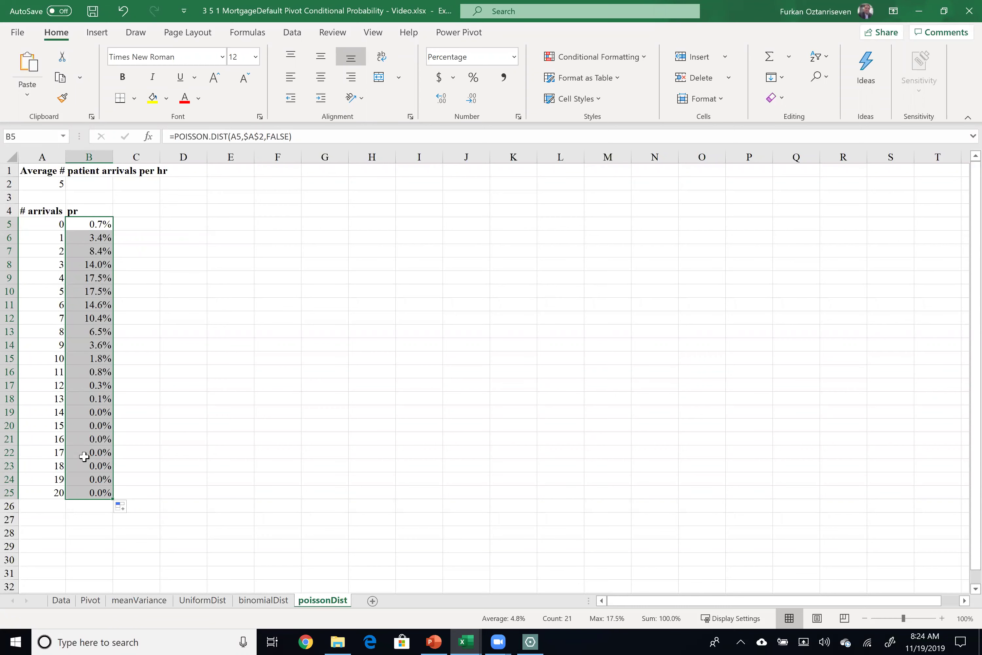
left_click(441, 99)
left_click(441, 99)
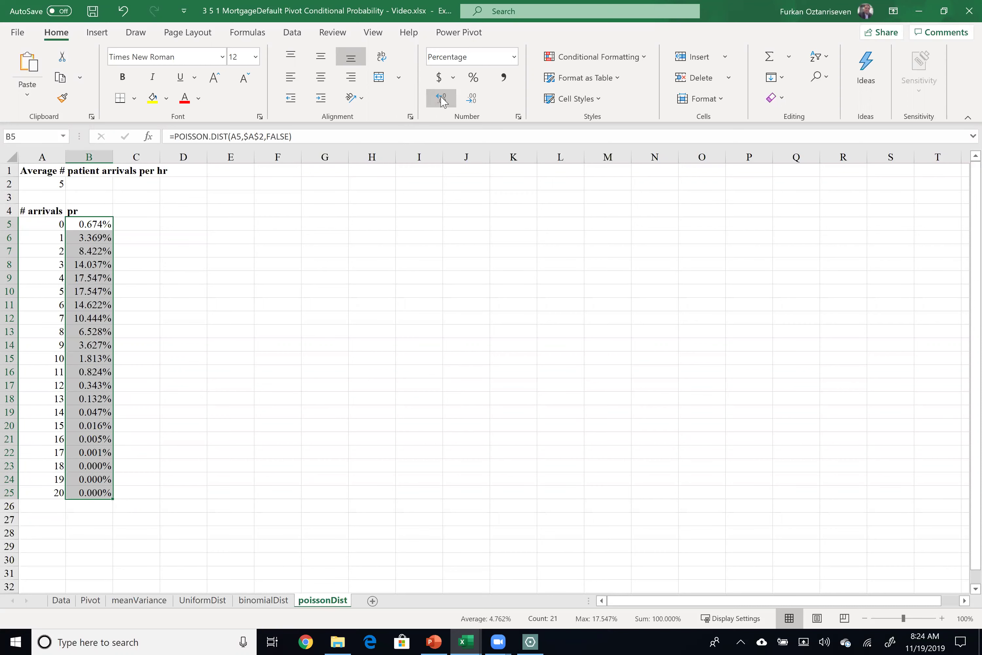
left_click(467, 103)
left_click(466, 103)
left_click(467, 104)
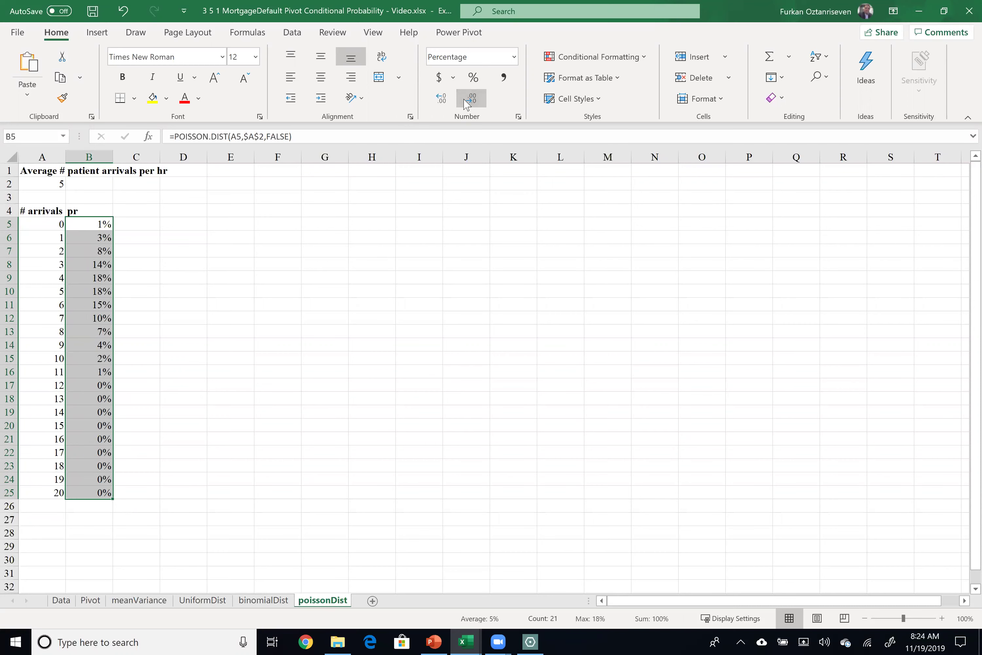
left_click(447, 103)
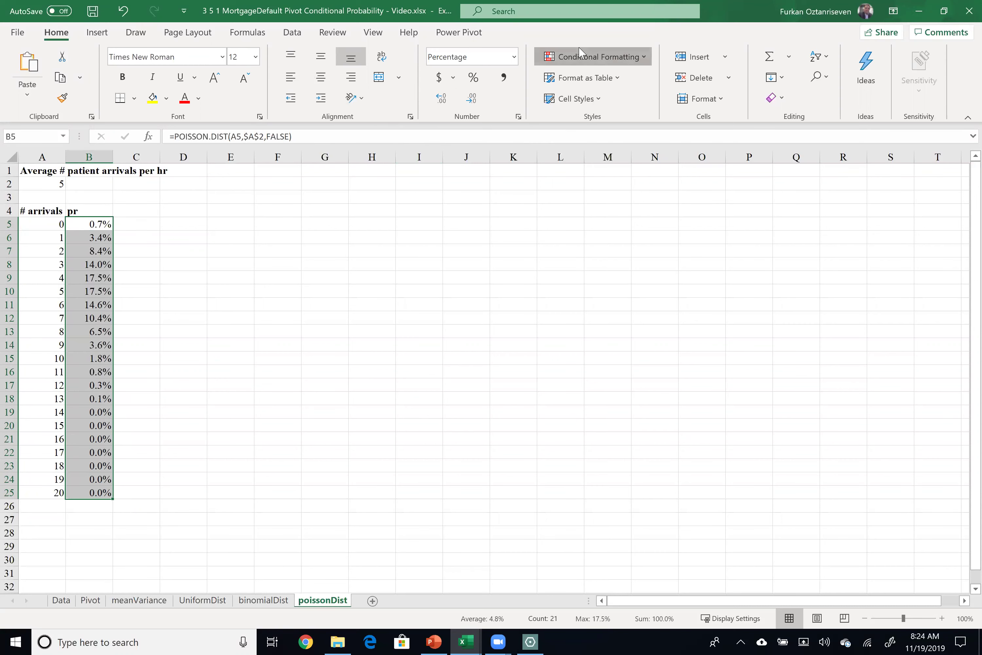
Apply a Green-Yellow-Red colour scale to B5:B25, then select the most likely counts A8:B12
left_click(582, 55)
mouse_move(587, 190)
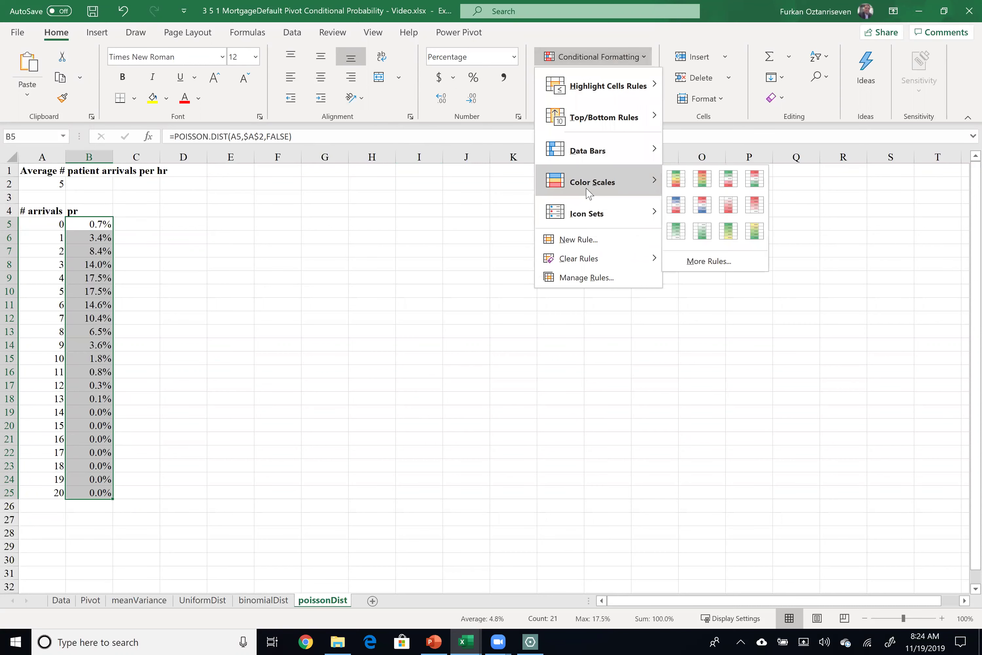
left_click(676, 180)
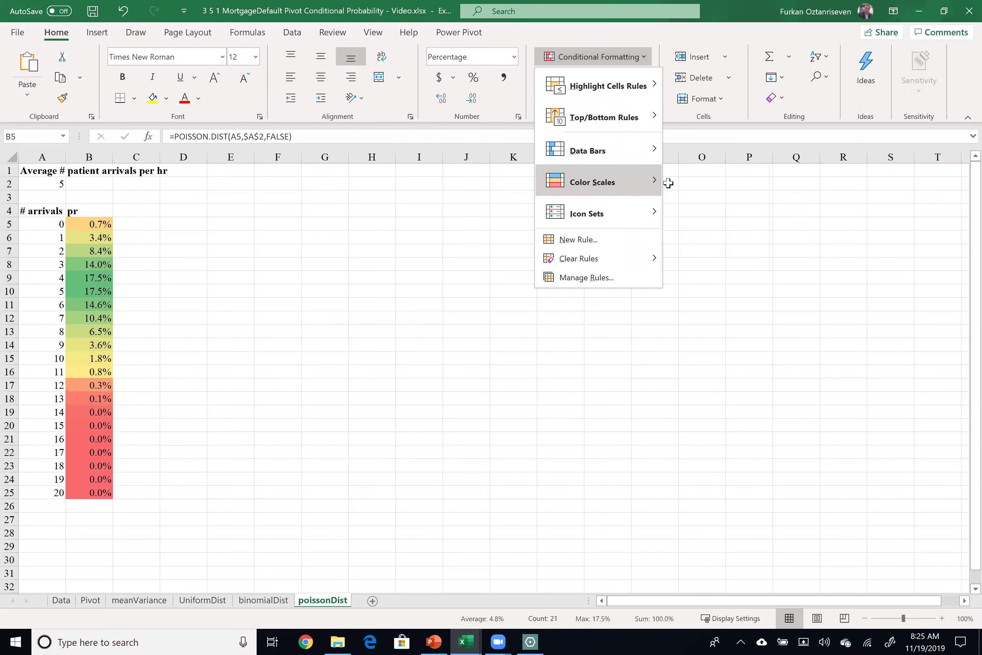
left_click(214, 265)
left_click_drag(58, 260, 107, 319)
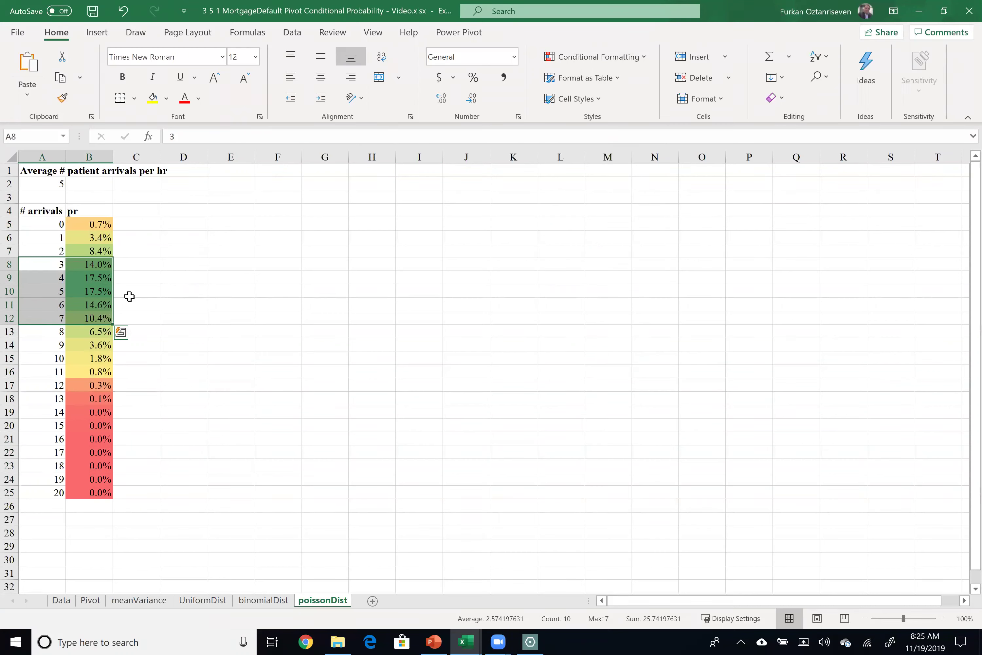
Add a bold 'cumm pr' header in C4
left_click(141, 213)
type("cu")
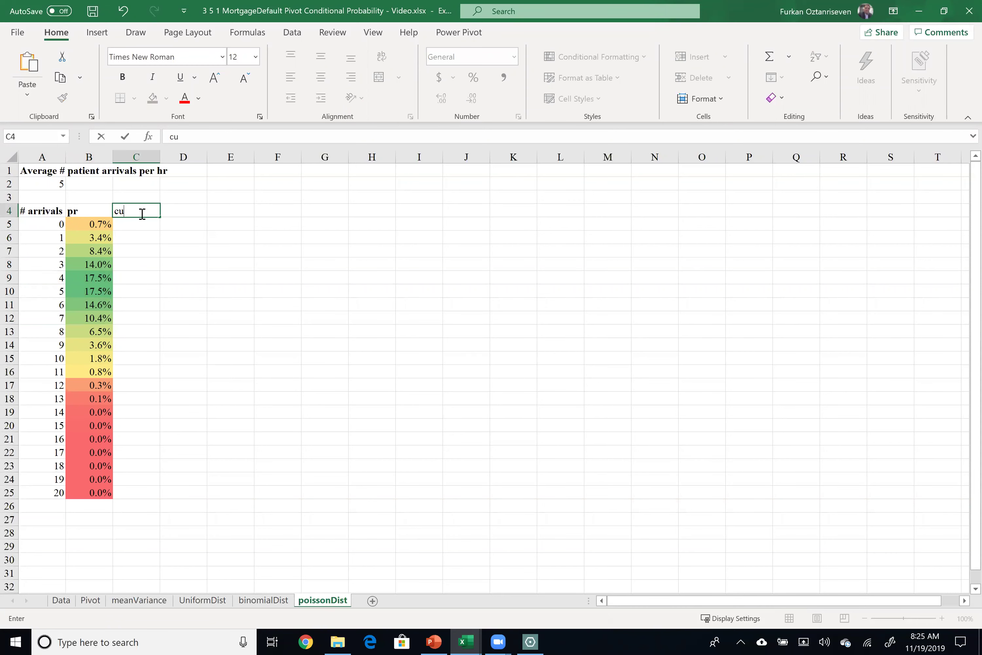
type("mm pr")
key("Return")
left_click(142, 213)
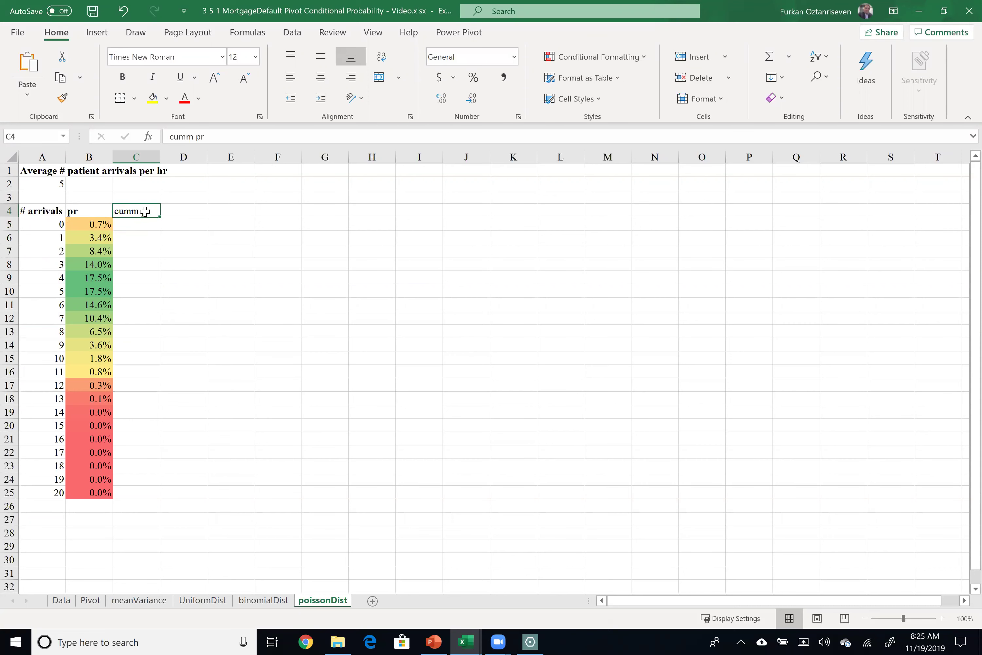
key("ctrl+b")
left_click(129, 225)
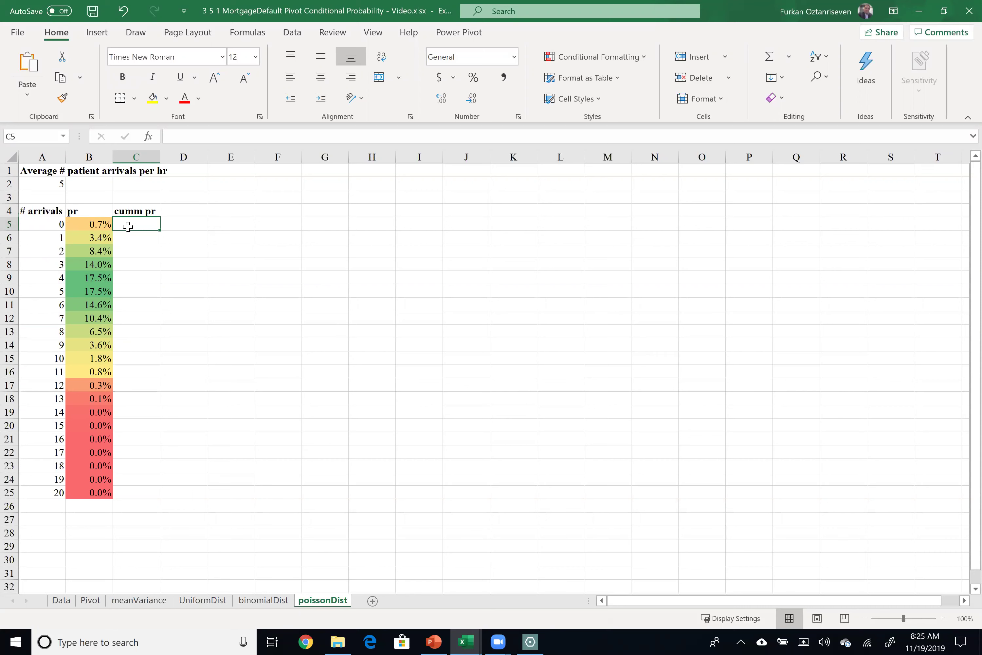
Enter =POISSON.DIST(A5,$A$2,TRUE) in C5 for the cumulative probability of 0 arrivals
type("=")
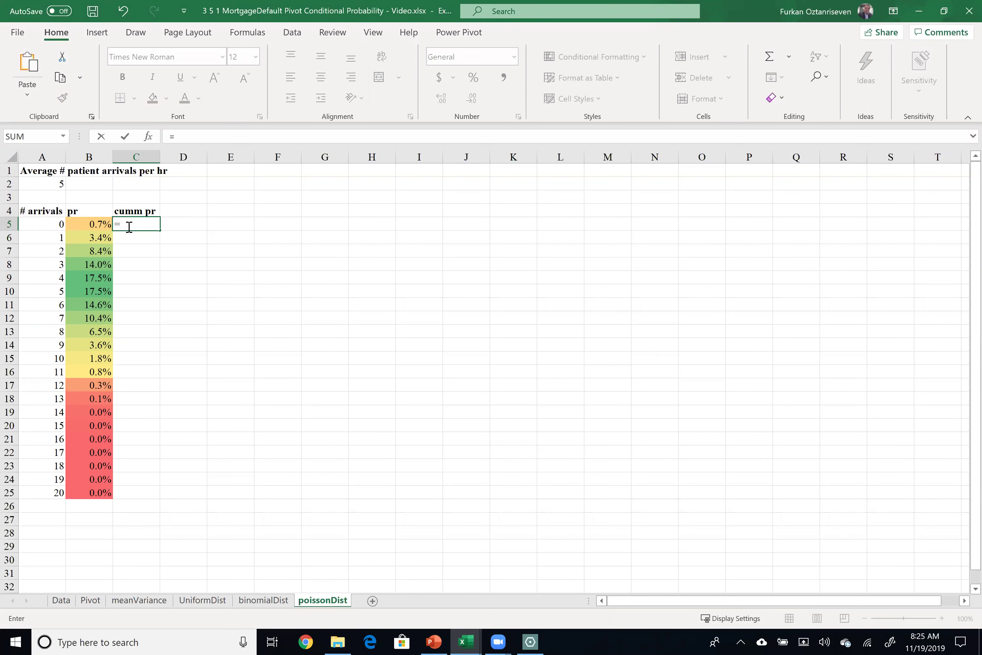
type("po")
key("Tab")
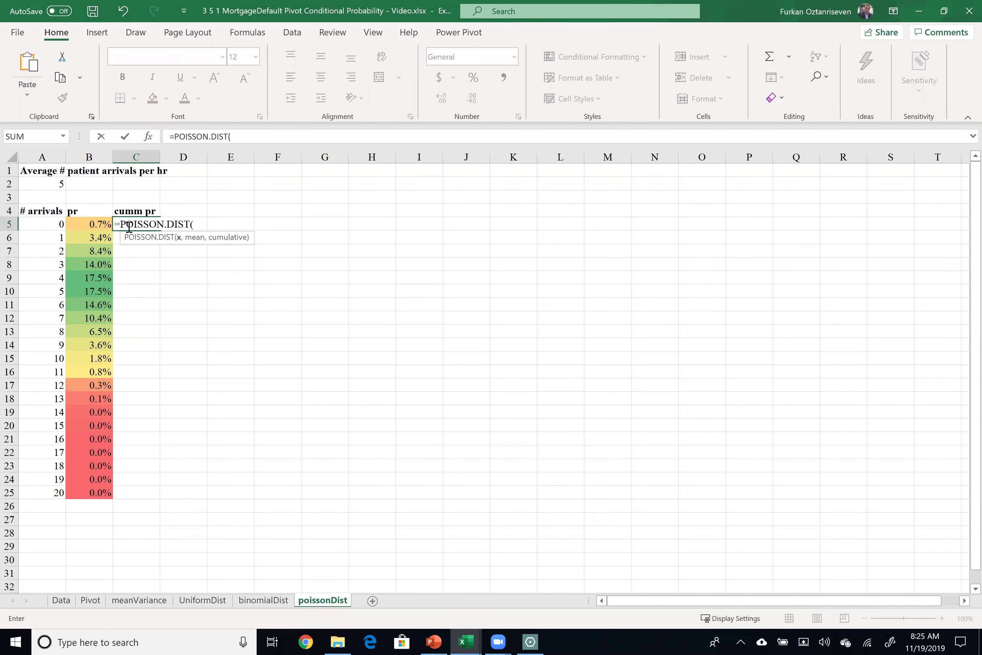
left_click(51, 222)
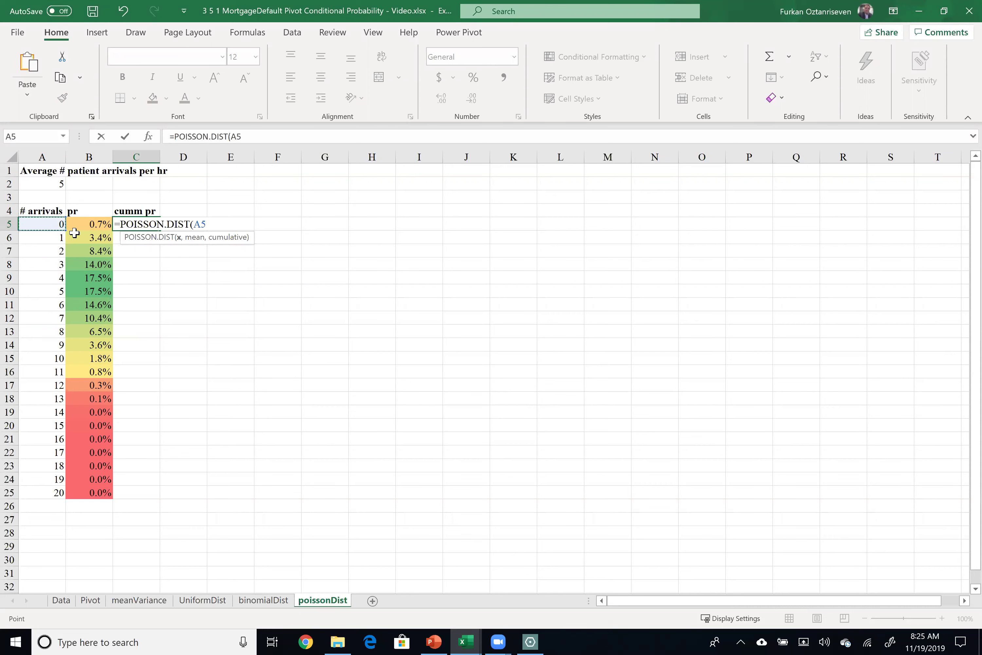
type(",")
left_click(55, 182)
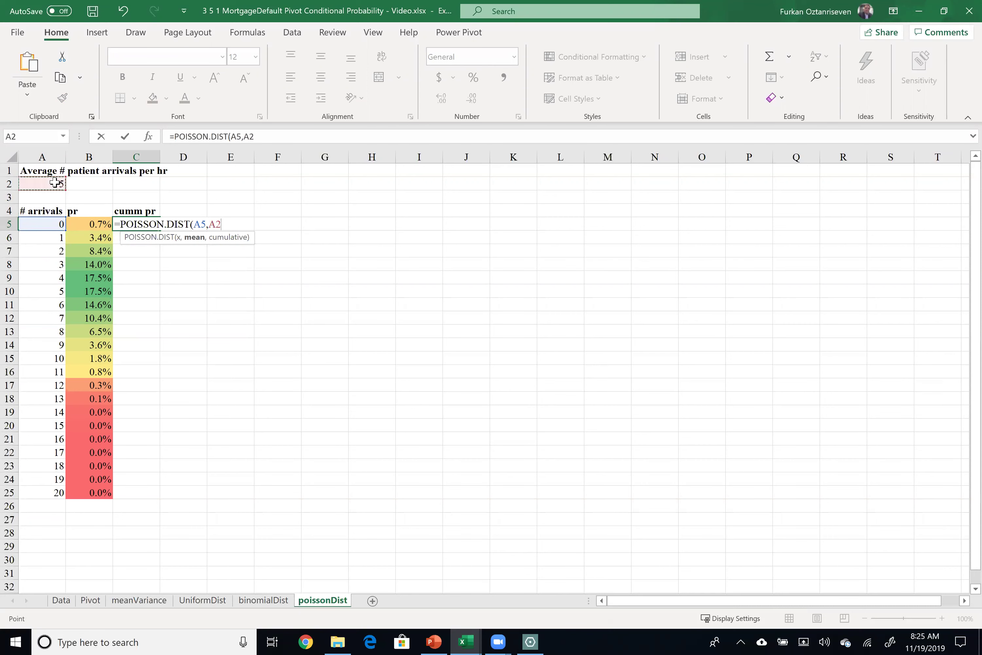
key("F4")
type(",")
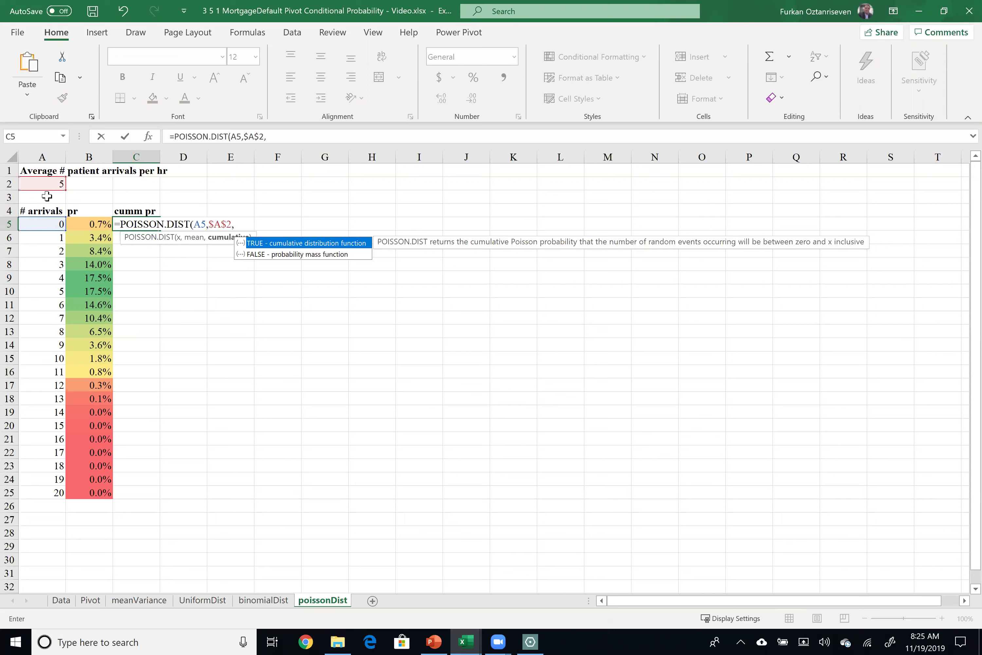
double_click(307, 243)
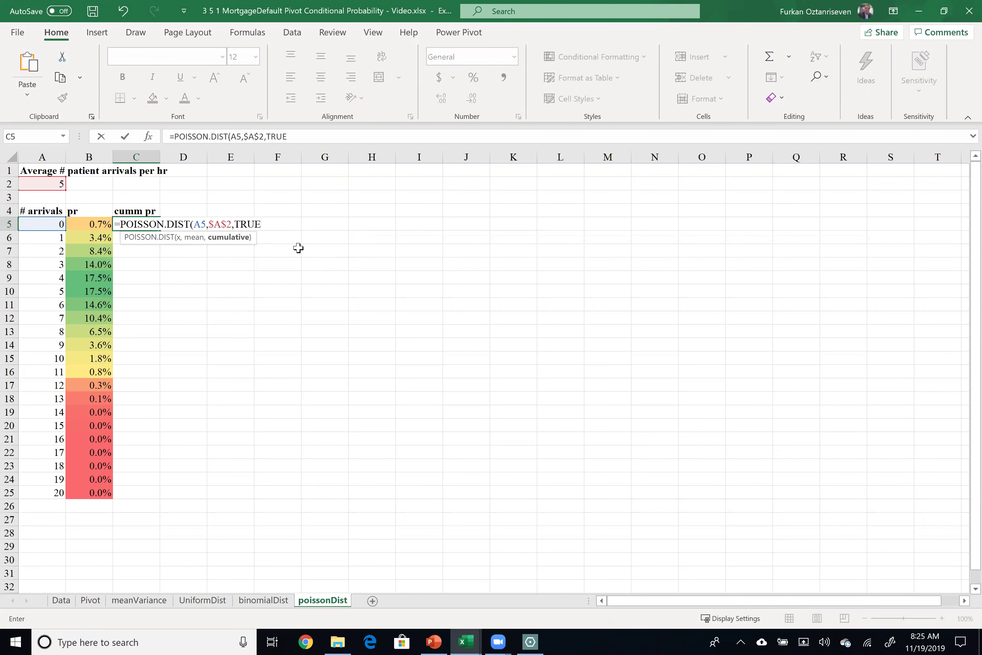
key("Return")
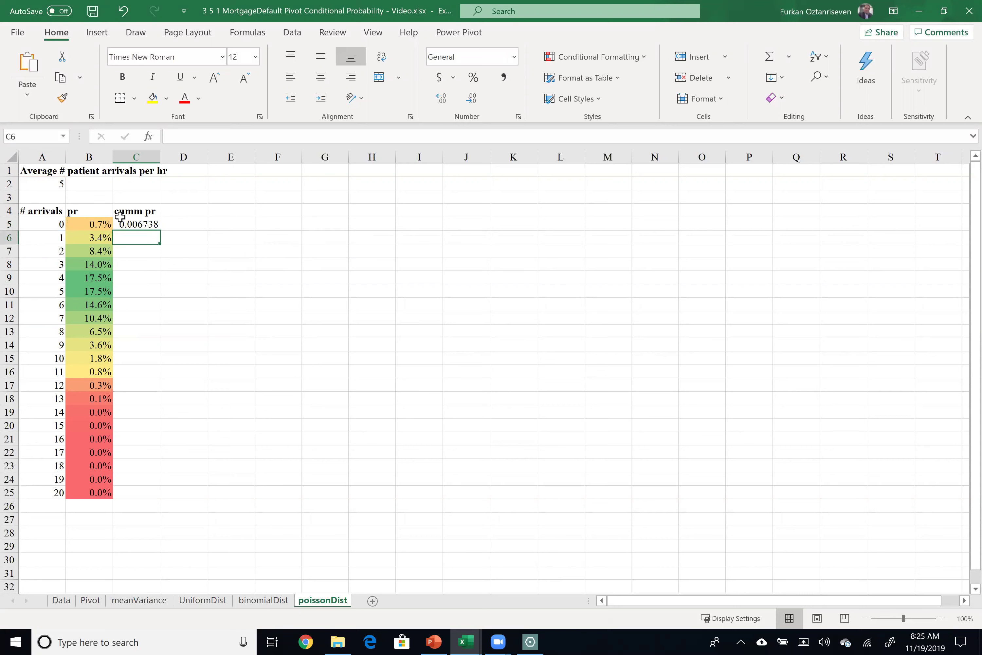
Format C5 as a one-decimal percentage and fill the cumulative formula down to C25
left_click(143, 225)
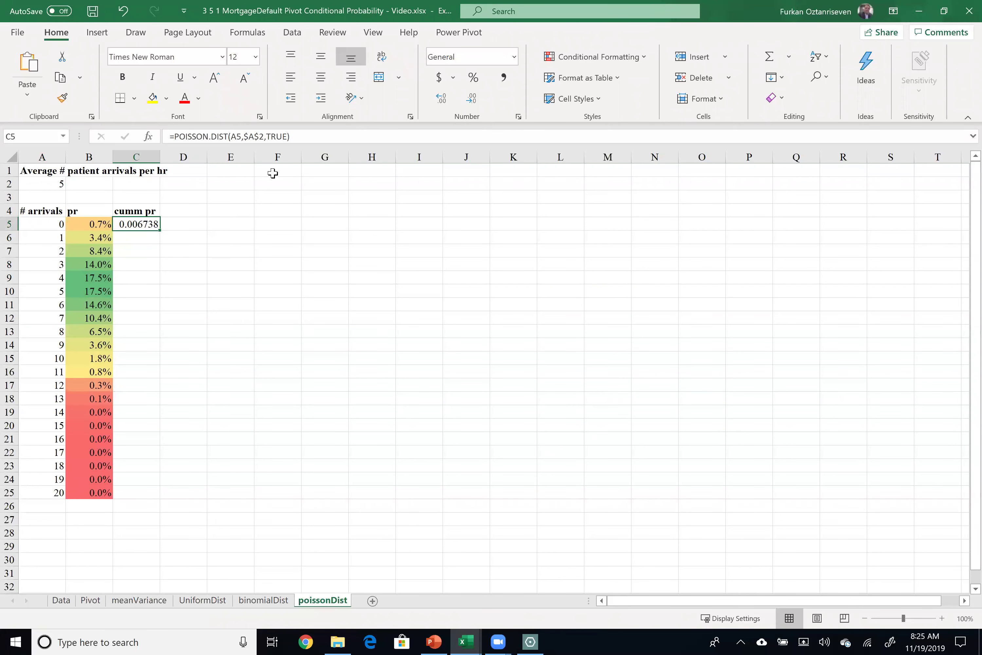
left_click(473, 77)
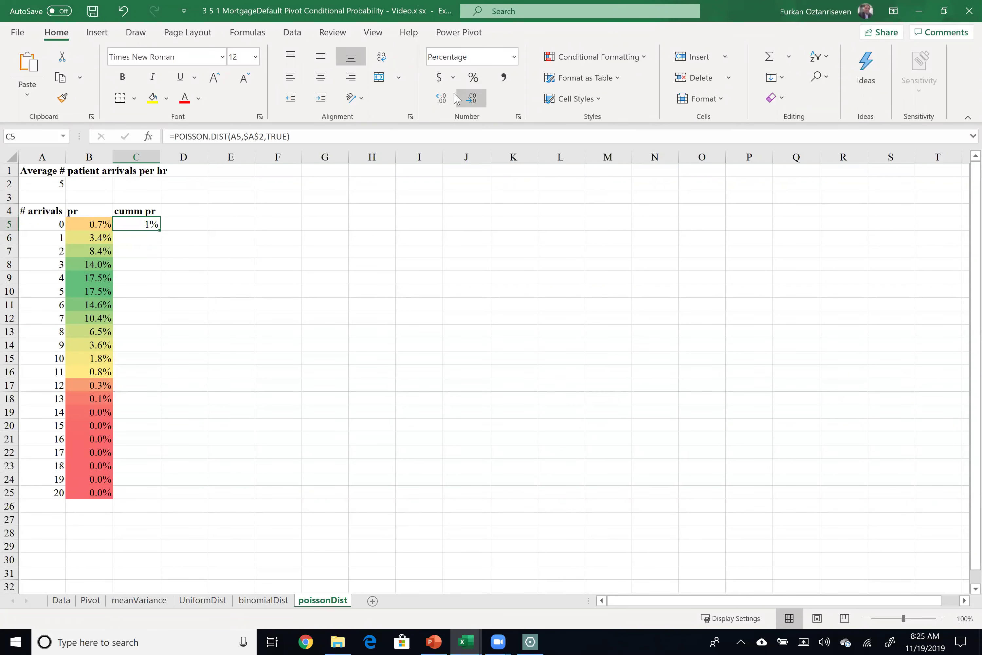
left_click(441, 98)
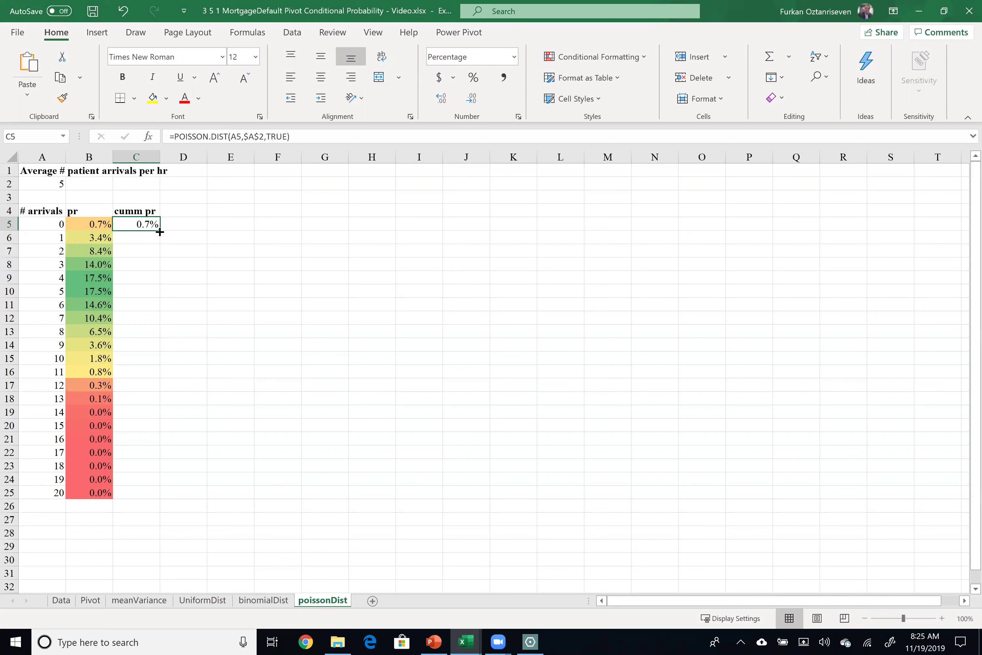
left_click_drag(160, 230, 115, 505)
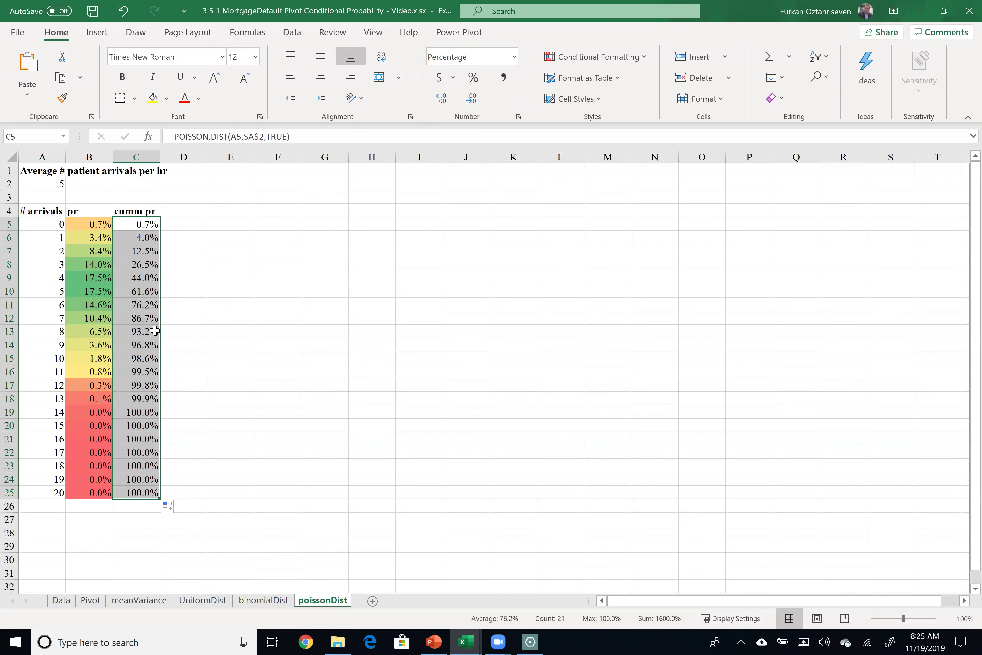
left_click(145, 347)
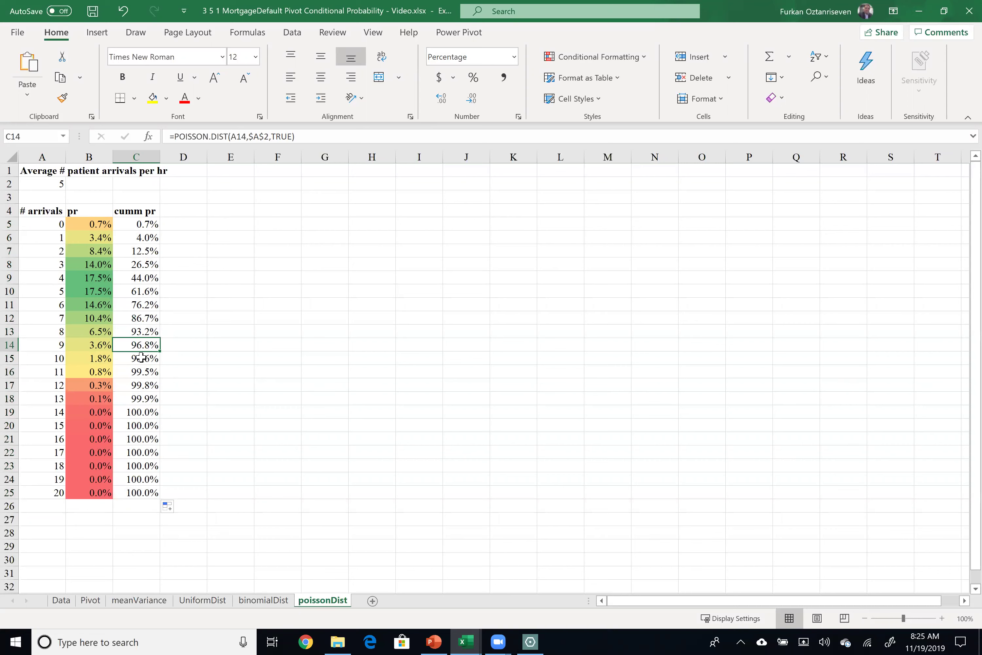
Highlight the 9-arrivals row A14:C14 with Gold fill
left_click_drag(39, 349, 148, 339)
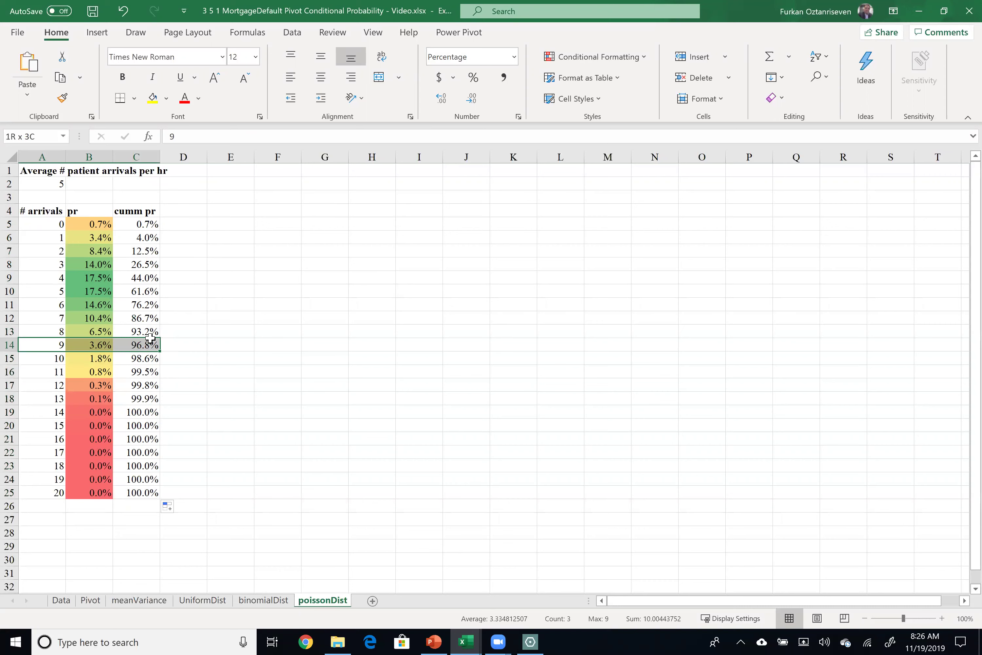
left_click_drag(150, 338, 150, 338)
left_click(167, 99)
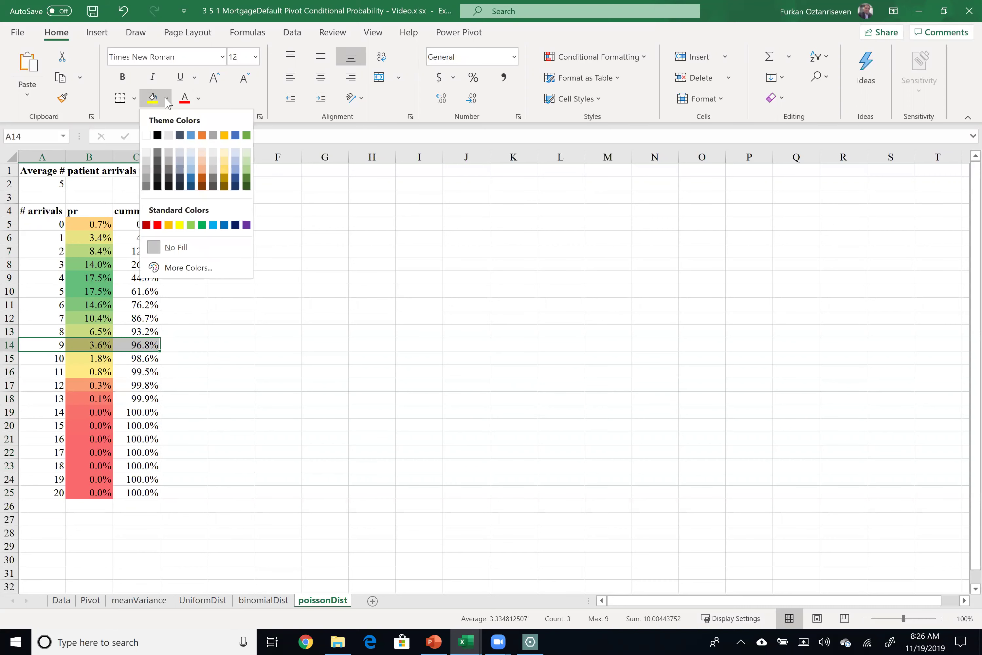
left_click(224, 136)
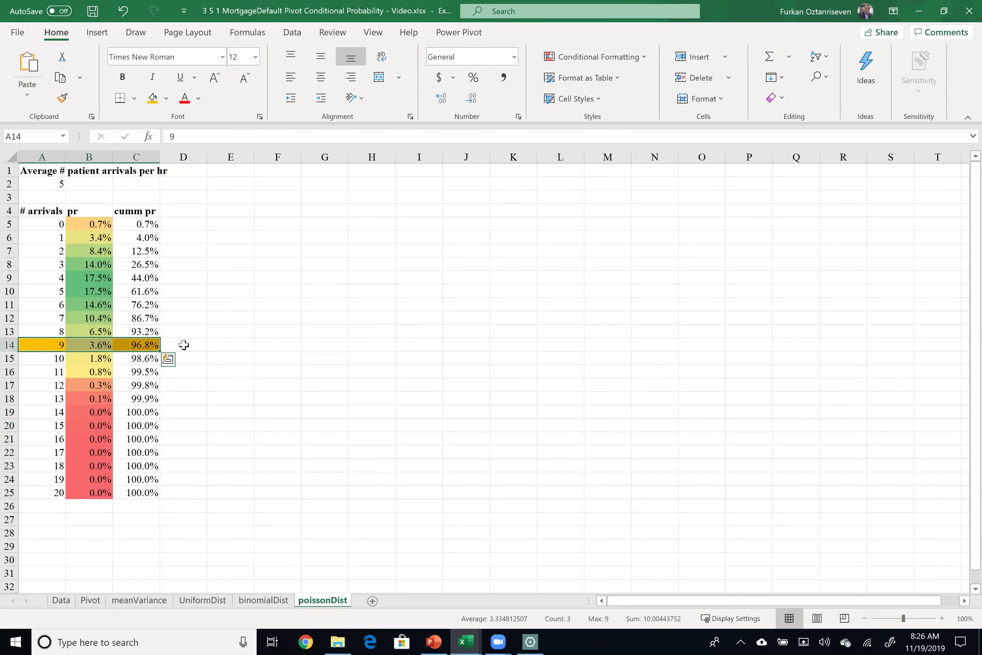